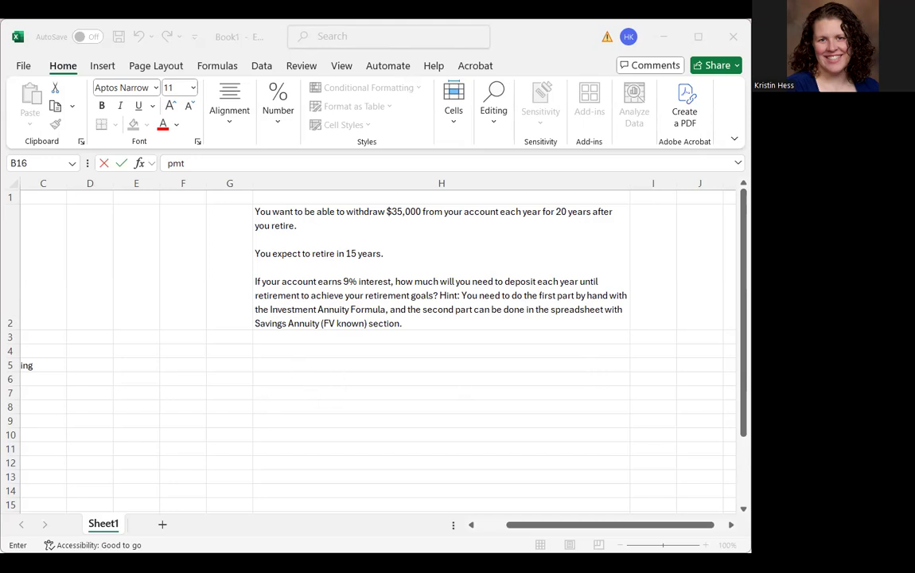
Sketch a freehand timeline below the problem statement, marking years 0 and 15, with 20 written above the retirement segment
mouse_move(270, 346)
left_mouse_down()
mouse_move(270, 384)
mouse_move(288, 404)
mouse_move(278, 390)
mouse_move(373, 355)
mouse_move(449, 349)
mouse_move(448, 376)
mouse_move(430, 396)
mouse_move(455, 382)
mouse_move(451, 432)
mouse_move(426, 453)
mouse_move(431, 439)
mouse_move(452, 451)
mouse_move(439, 458)
left_mouse_up()
left_click_drag(451, 351, 695, 334)
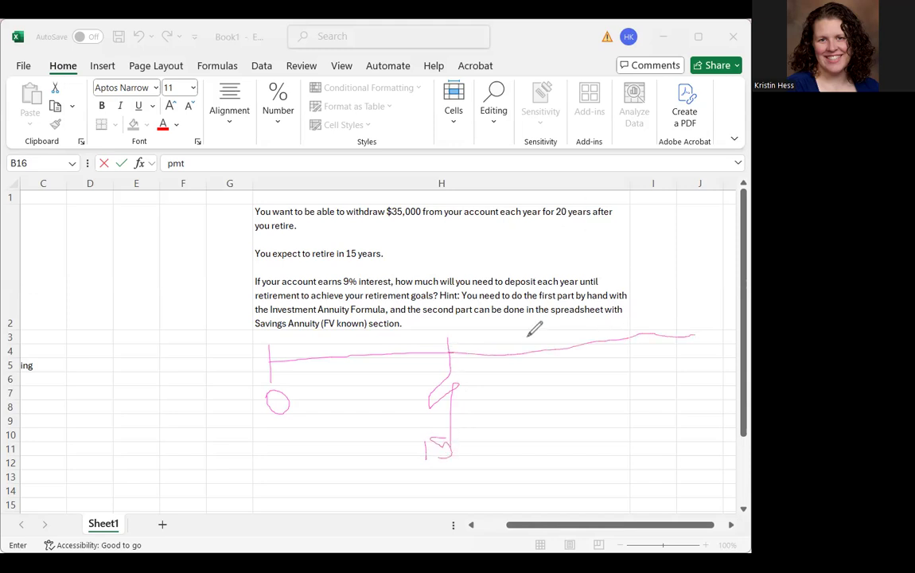
mouse_move(503, 334)
left_mouse_down()
mouse_move(504, 343)
mouse_move(517, 335)
left_mouse_up()
mouse_move(529, 313)
left_mouse_down()
mouse_move(546, 321)
mouse_move(526, 316)
left_mouse_up()
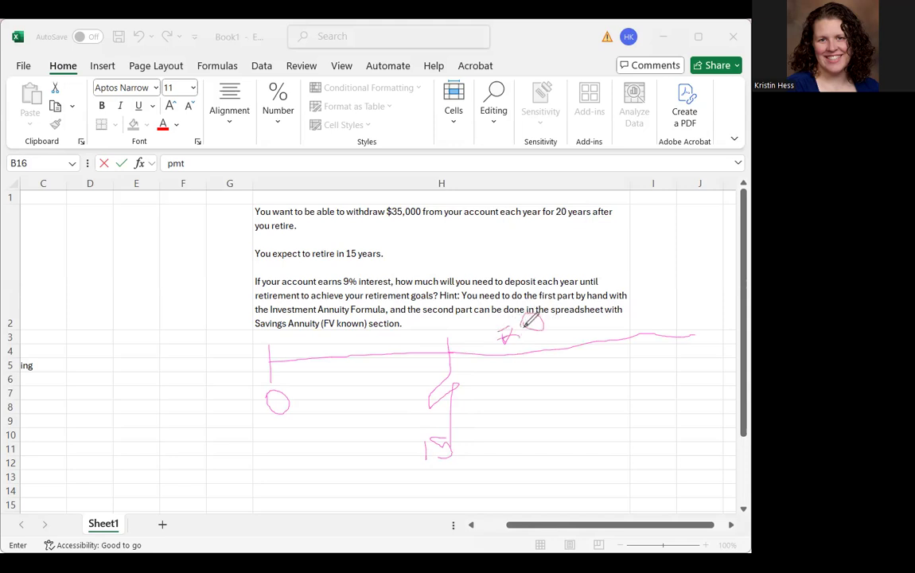
mouse_move(692, 319)
left_mouse_down()
mouse_move(691, 381)
mouse_move(703, 390)
mouse_move(690, 408)
left_mouse_up()
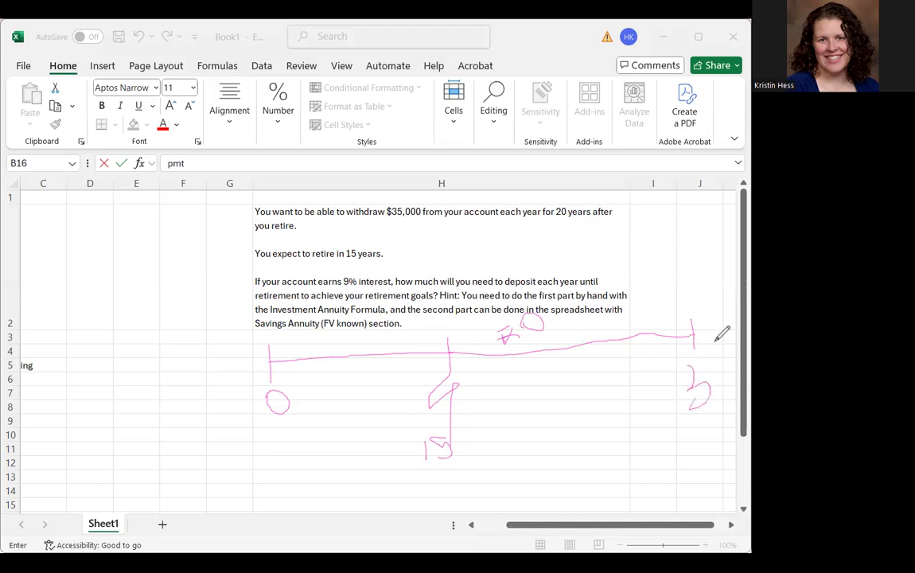
left_click_drag(711, 347, 722, 397)
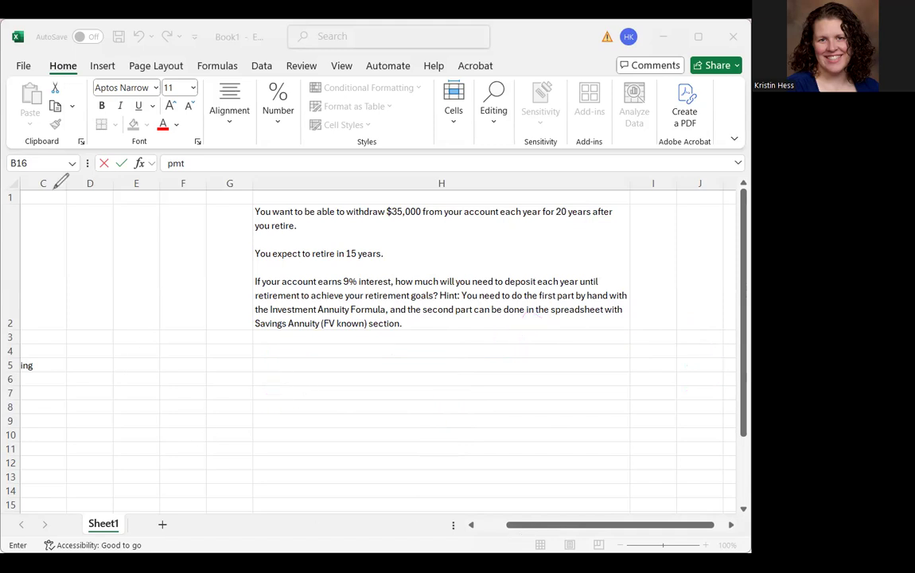
Examine the Part 1 labels and values in columns A and B against the problem statement, from rate up to payment
left_click(537, 529)
left_click_drag(537, 528, 430, 516)
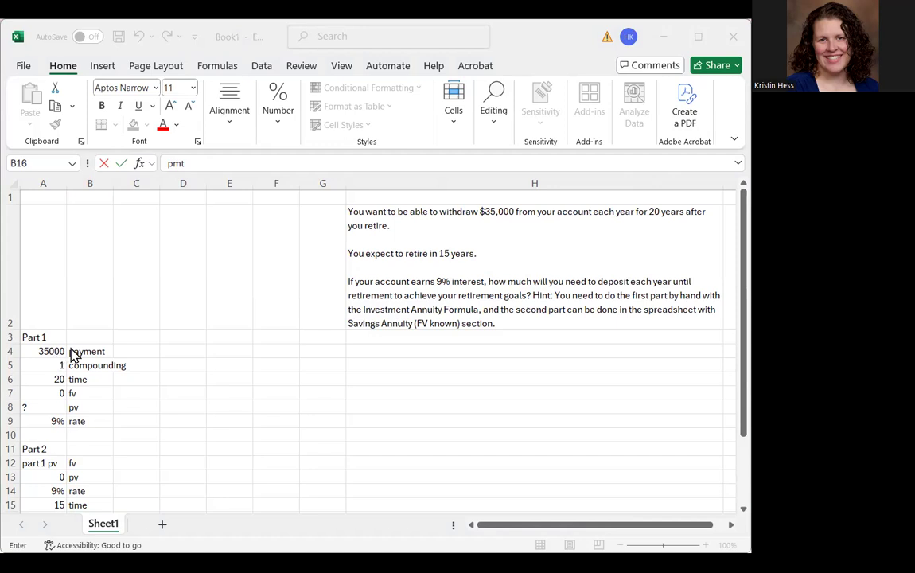
left_click_drag(84, 422, 95, 352)
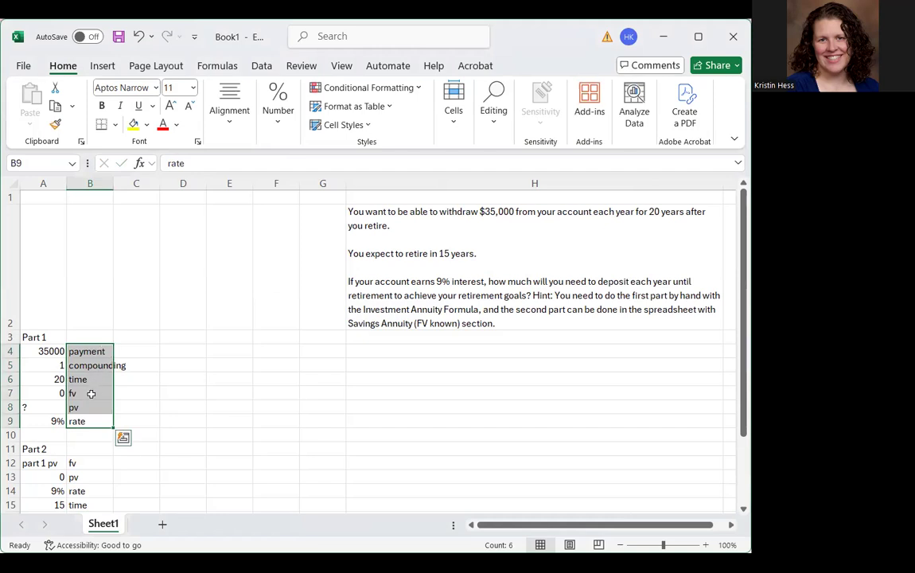
left_click(84, 421)
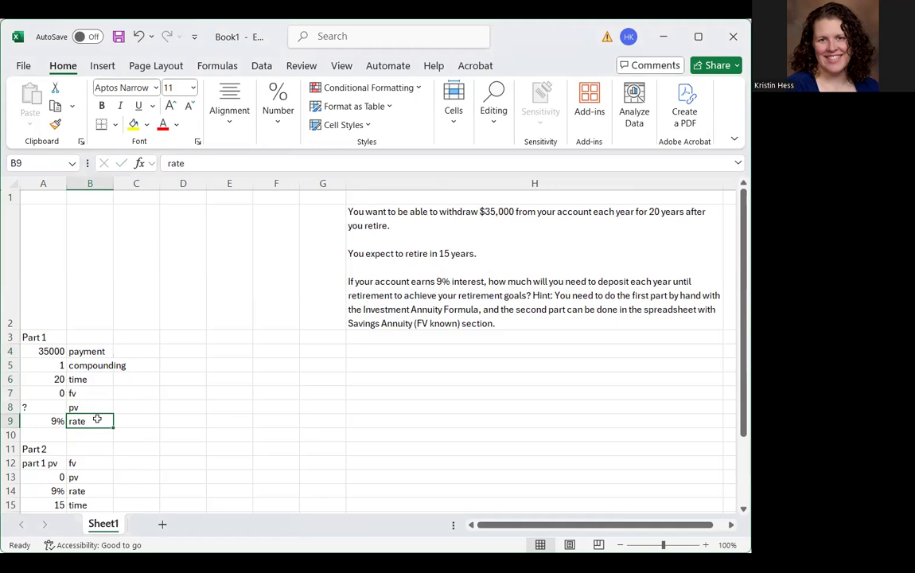
left_click(93, 392)
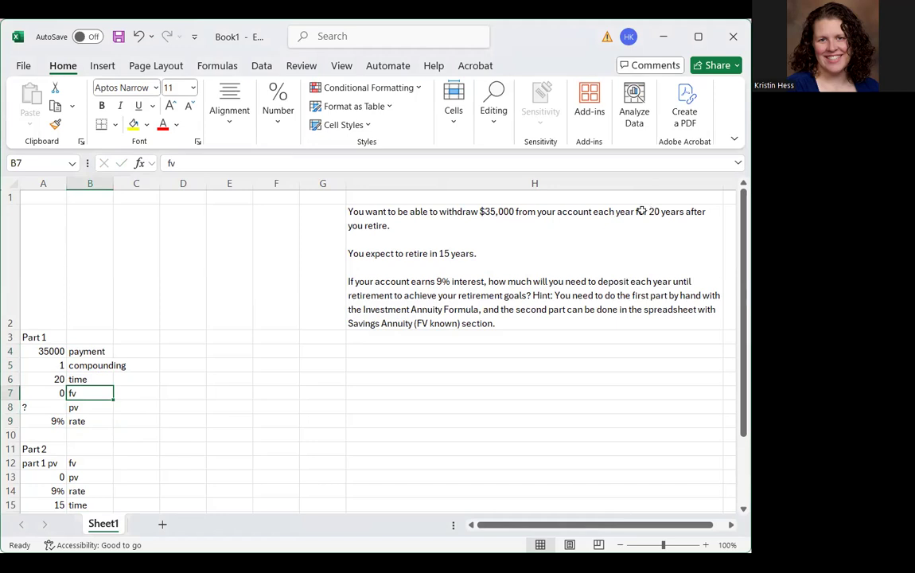
left_click(53, 393)
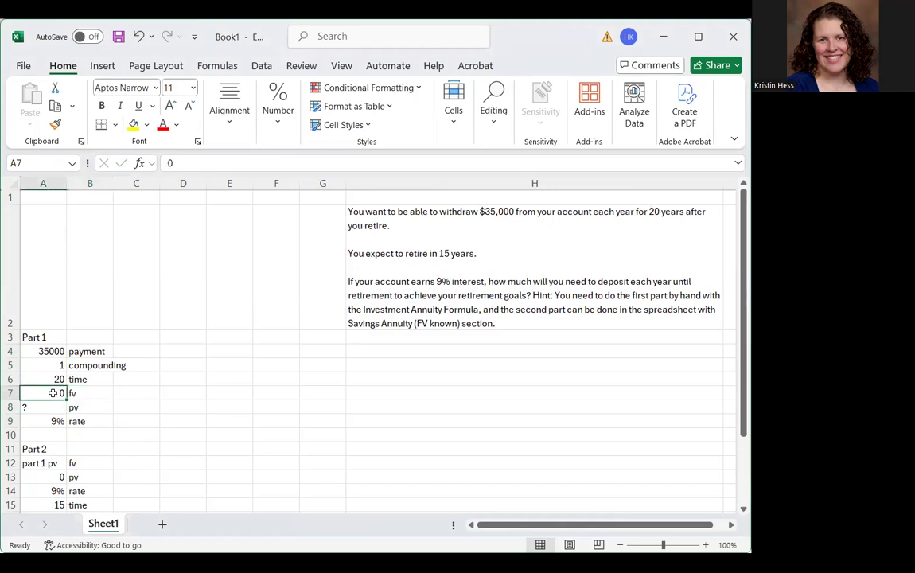
left_click(42, 404)
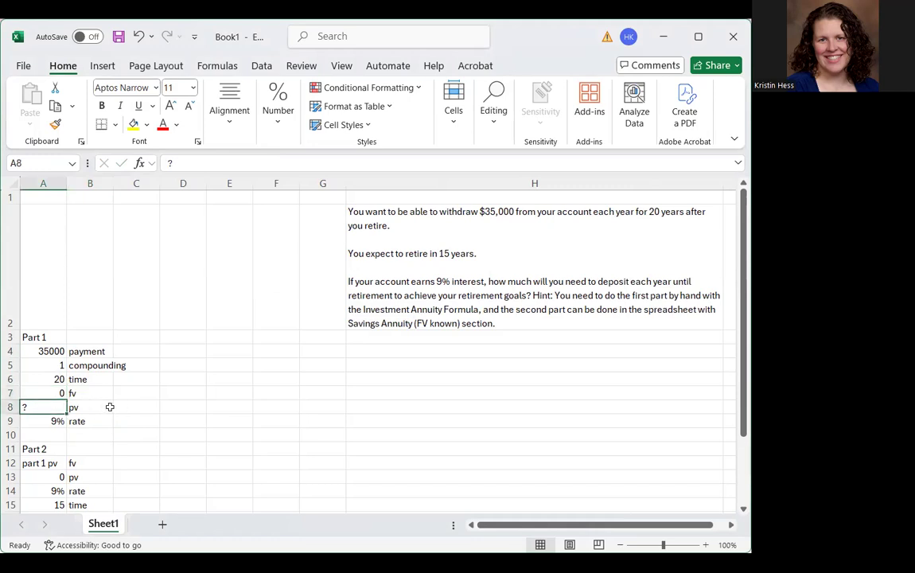
left_click(48, 375)
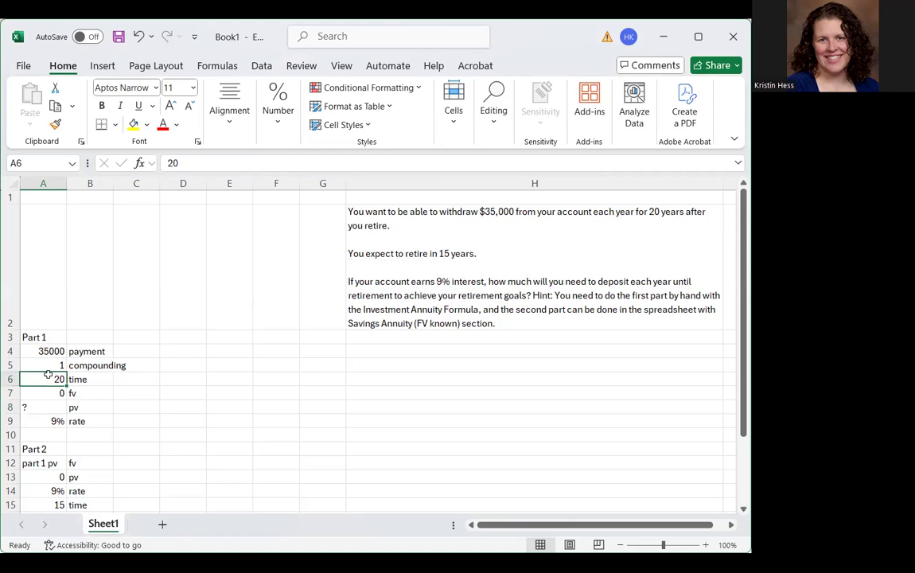
left_click(50, 364)
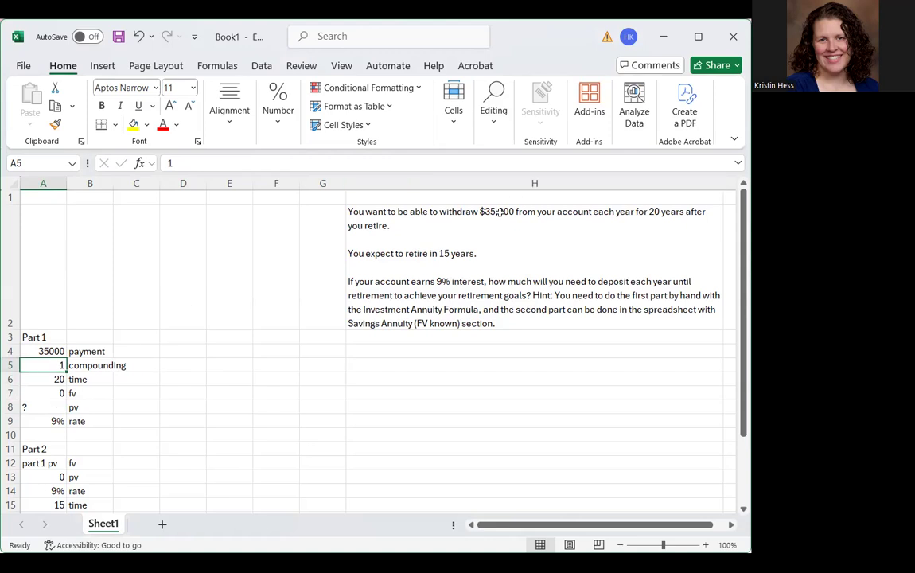
left_click(49, 350)
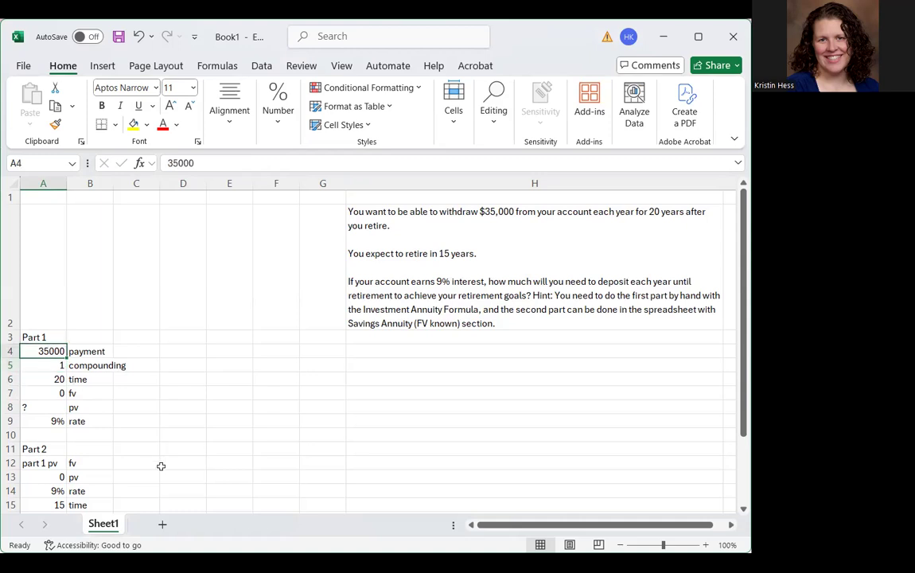
Start a PV formula in D6 with 0.09 as the rate argument
left_click(188, 378)
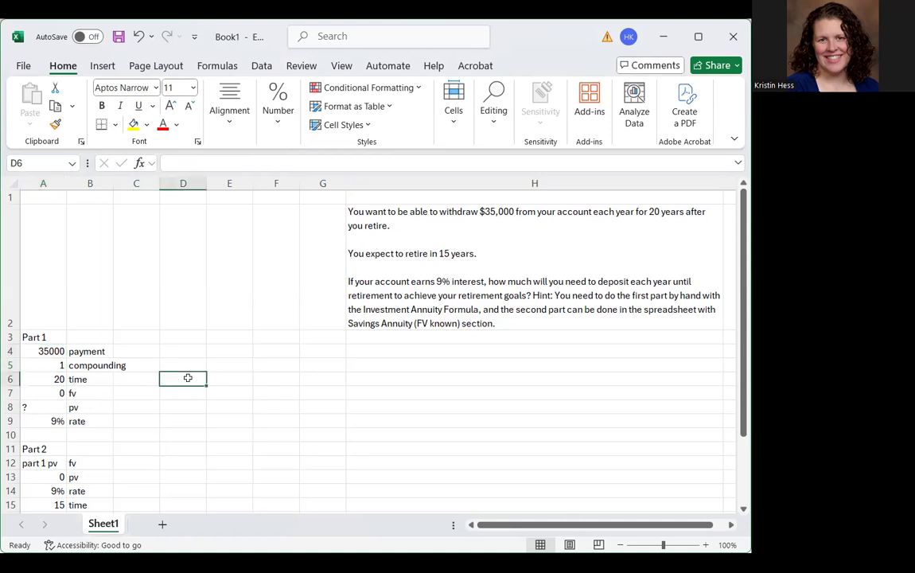
type("=")
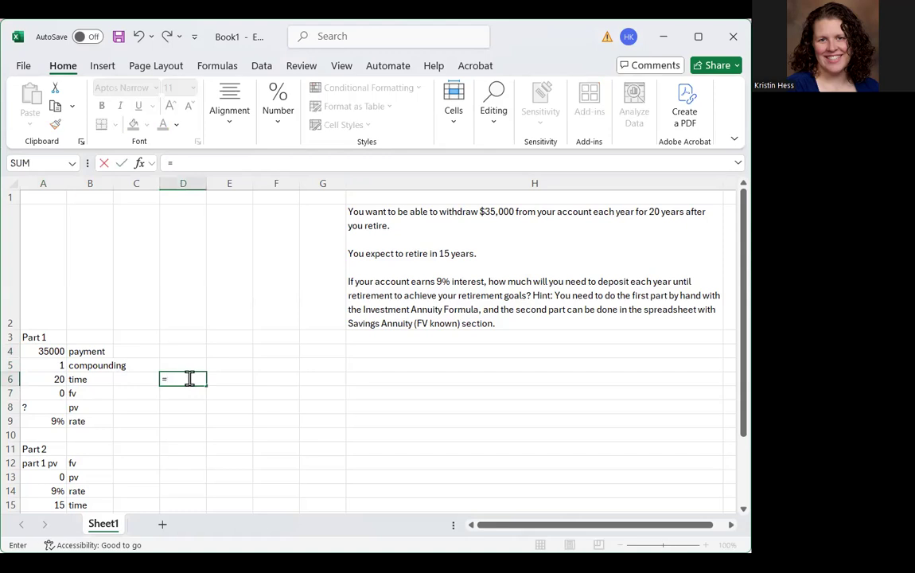
type("pv")
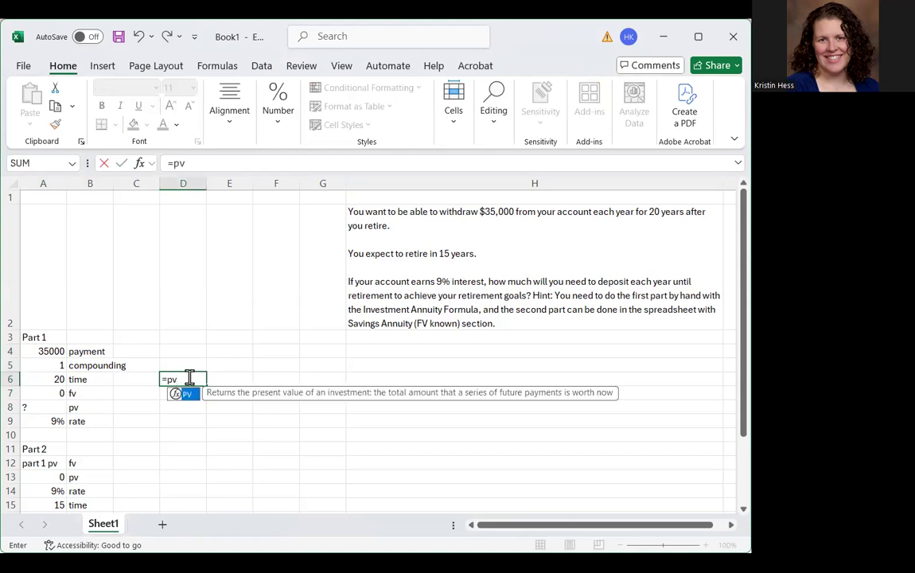
type("(")
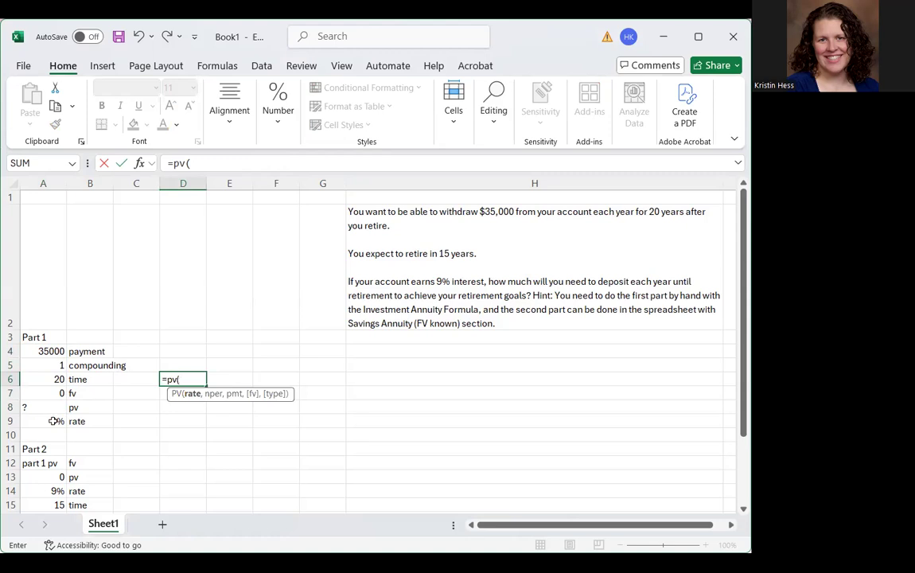
type("0.09/1")
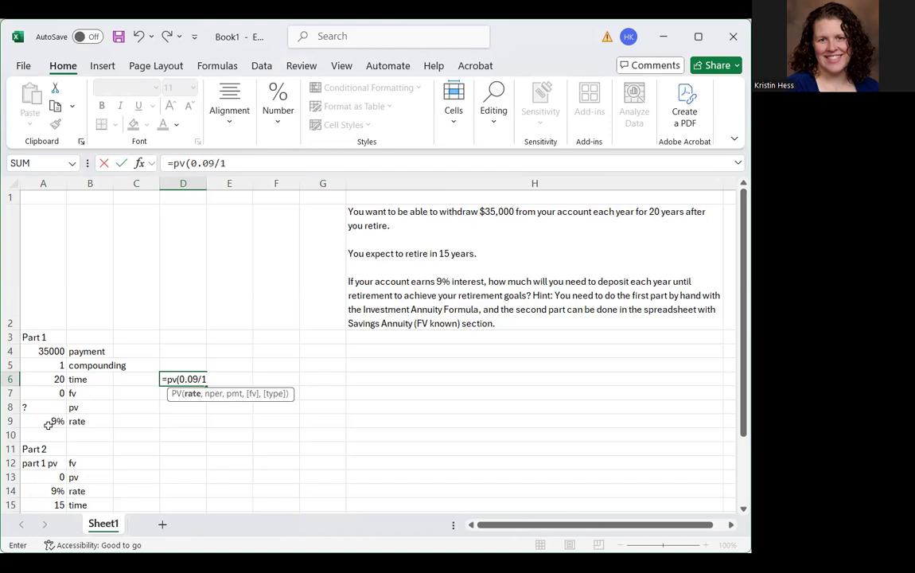
key("BackSpace")
key("BackSpace")
type(",")
type("35000")
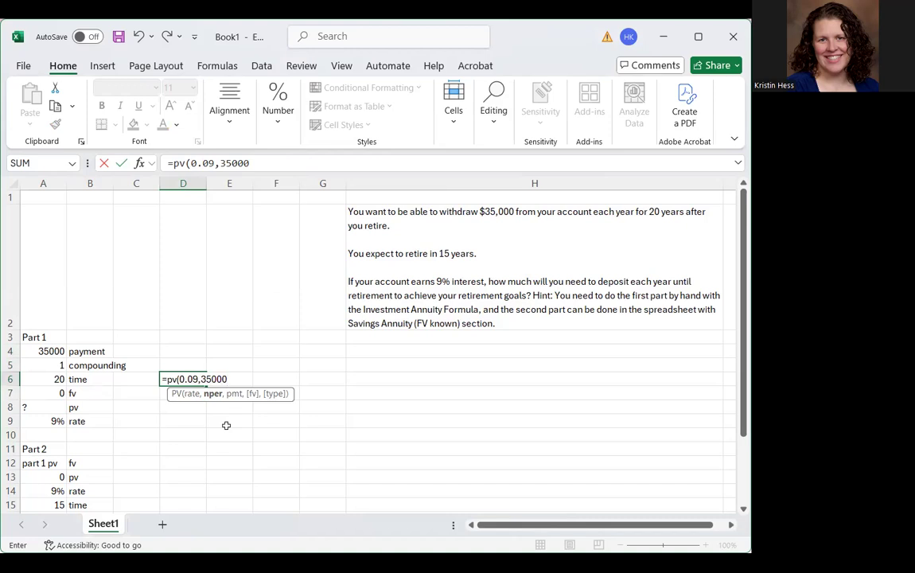
type(",")
key("BackSpace")
key("BackSpace")
key("BackSpace")
key("BackSpace")
key("BackSpace")
key("BackSpace")
Complete the PV formula in D6 with 20 periods, a payment of 35000 and a future value of 0
type("20")
type(",")
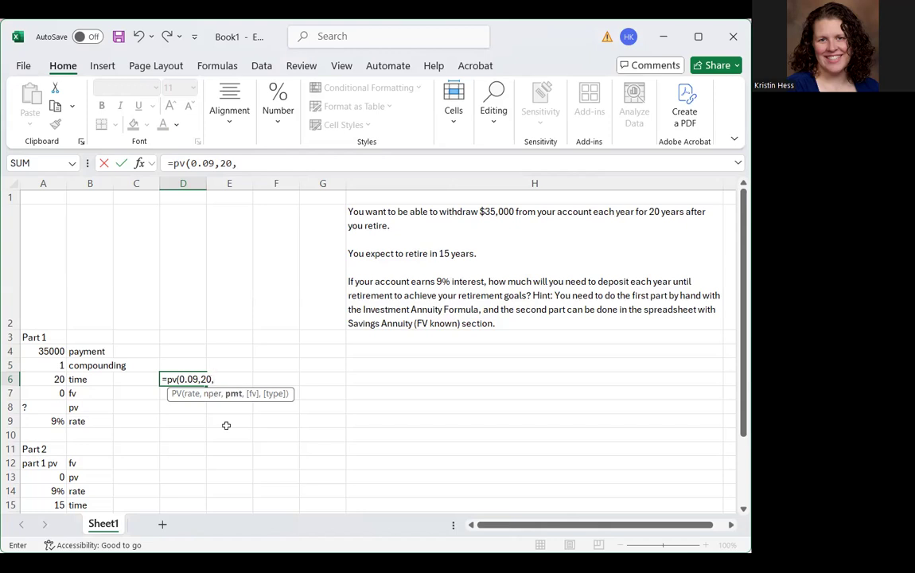
type("35000,0")
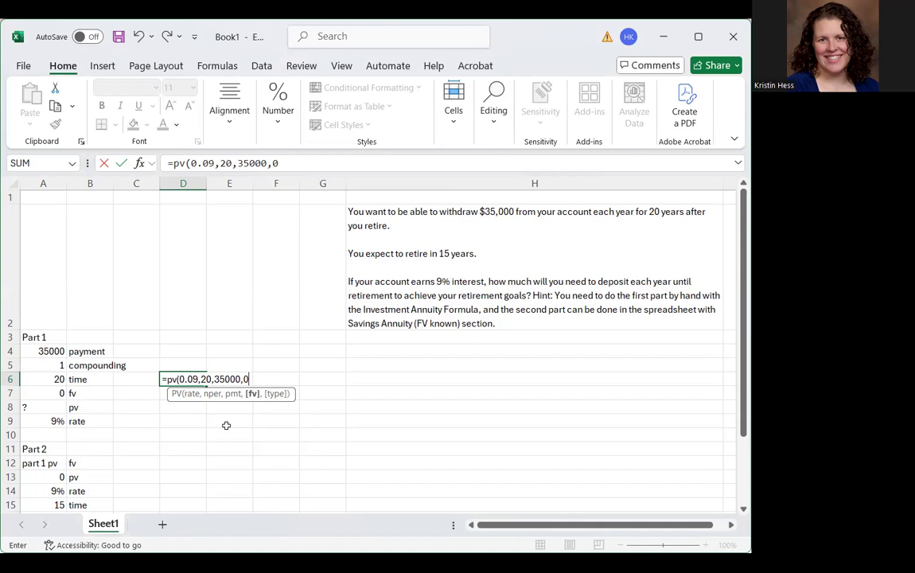
key("Return")
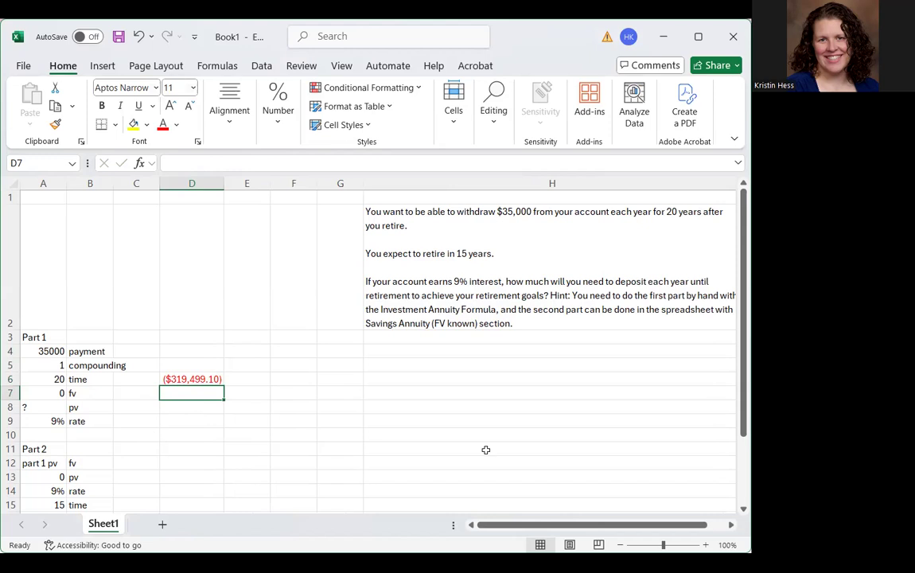
Stretch the workbook window to full height so the whole Part 2 block down to the pmt row is in view
scroll(374, 342, "down", 1)
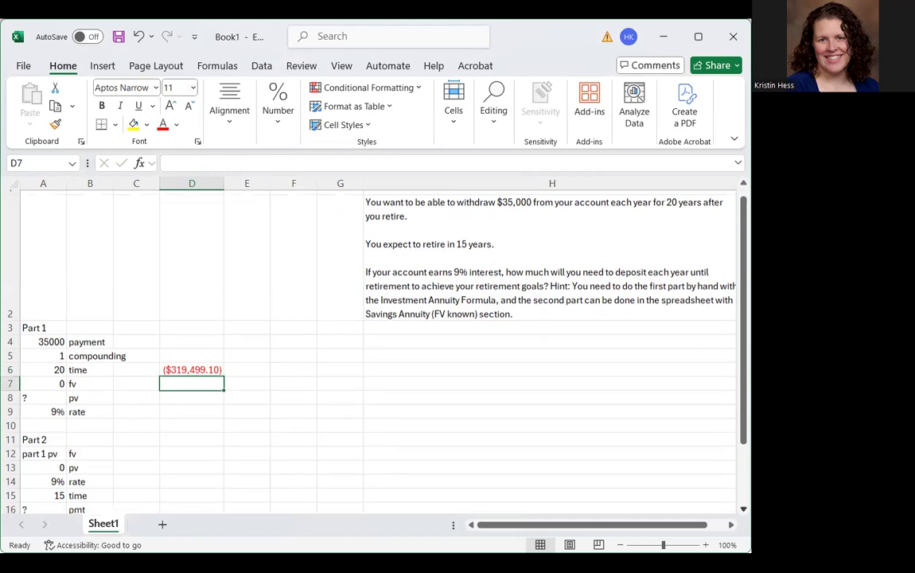
left_click_drag(744, 458, 743, 361)
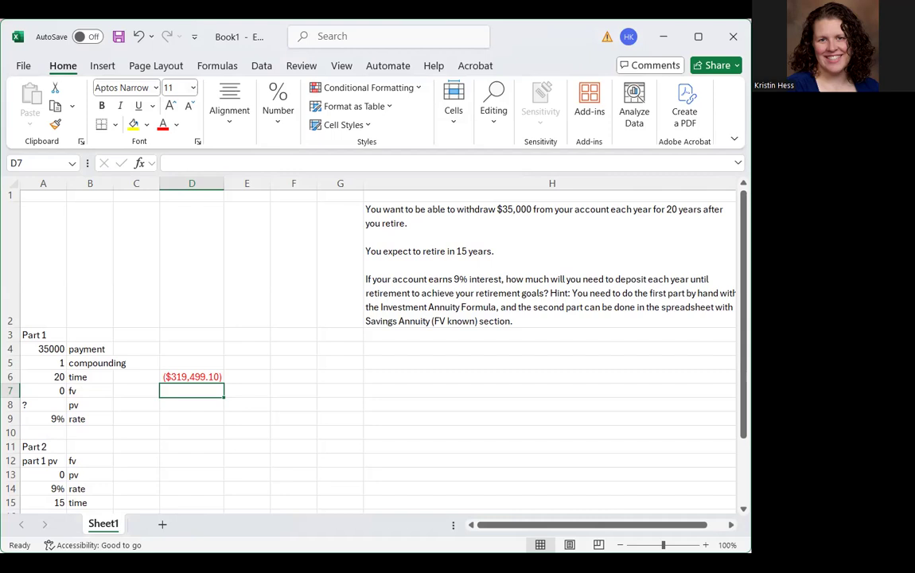
key("super+shift+Up")
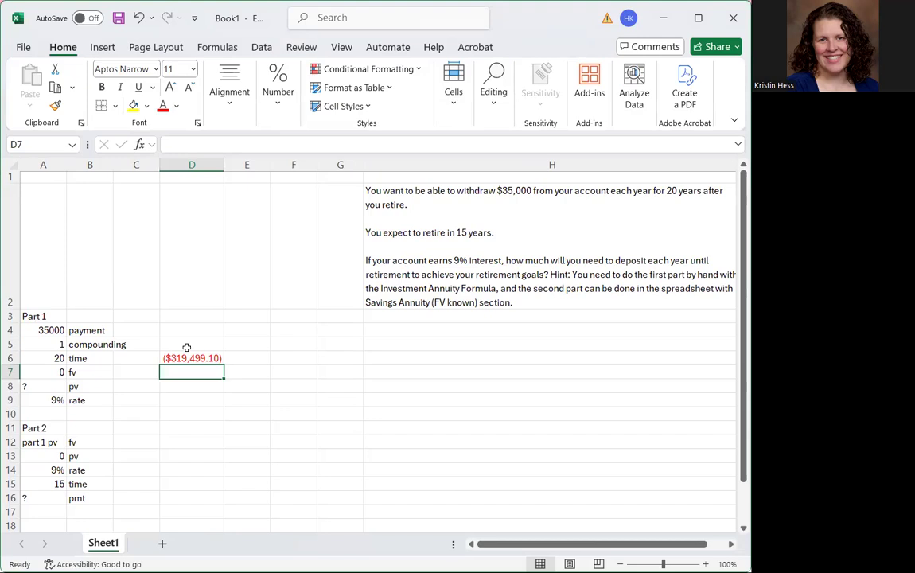
left_click(75, 442)
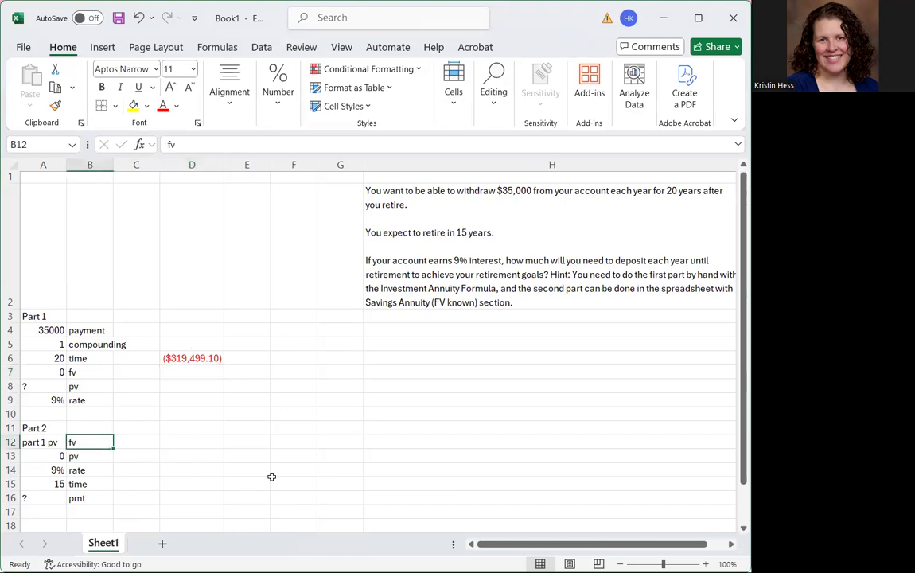
type("31")
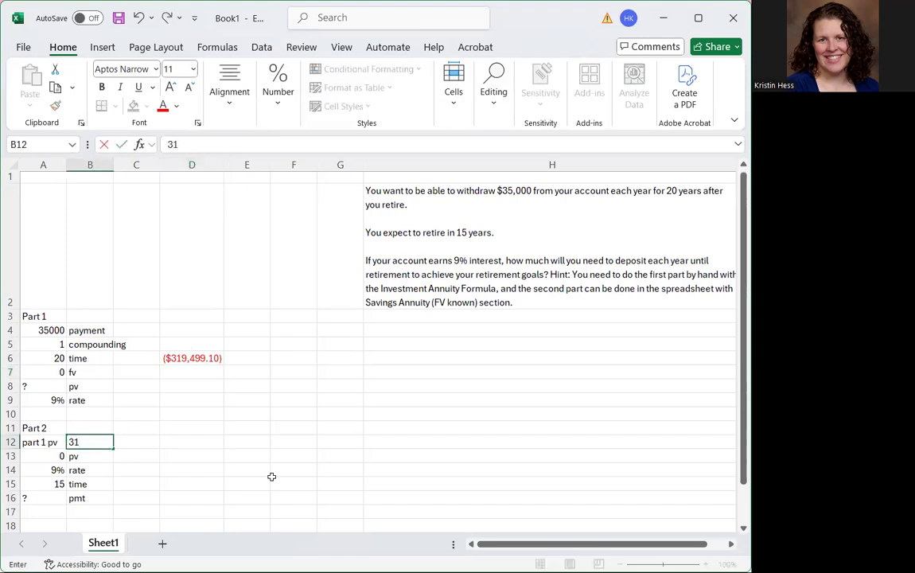
key("ctrl+z")
Replace the Part 2 future value placeholder in A12 with 319499.1
key("Left")
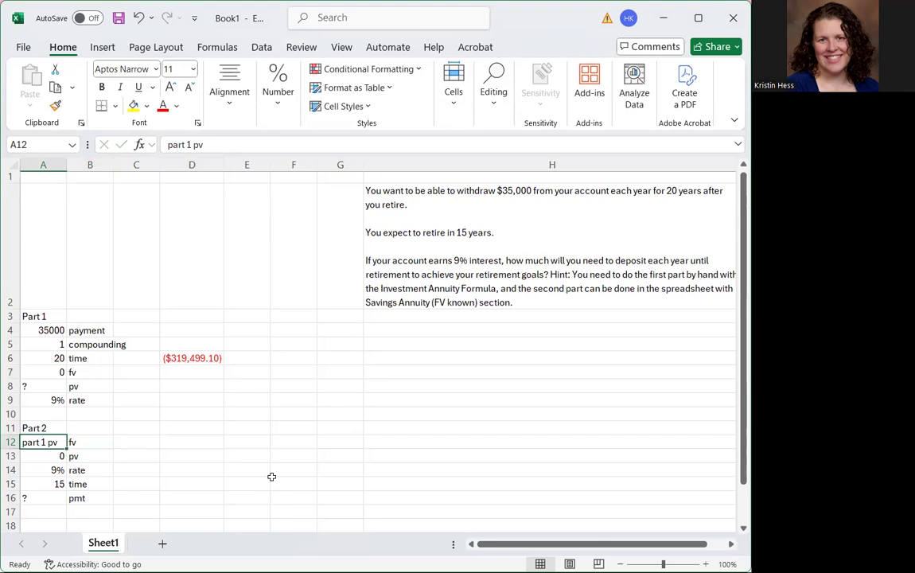
type("3")
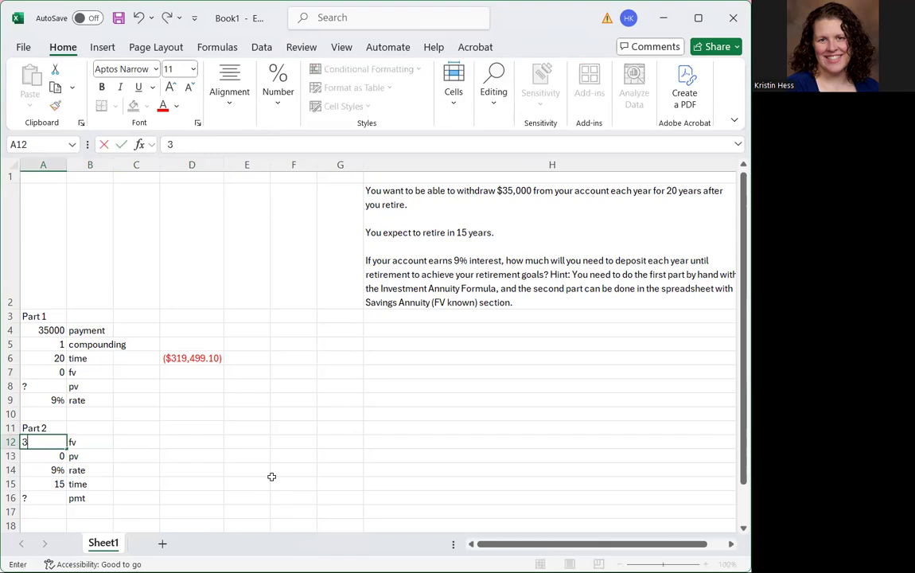
type("19499.1")
key("Return")
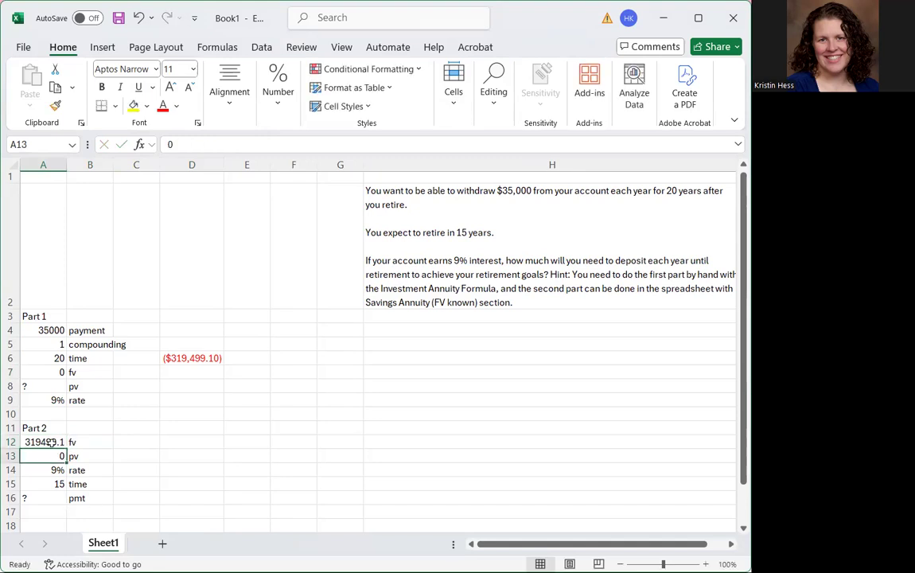
Review the PV formula in D6 and the Part 2 entries for fv, time, rate, pv and pmt
left_click(186, 356)
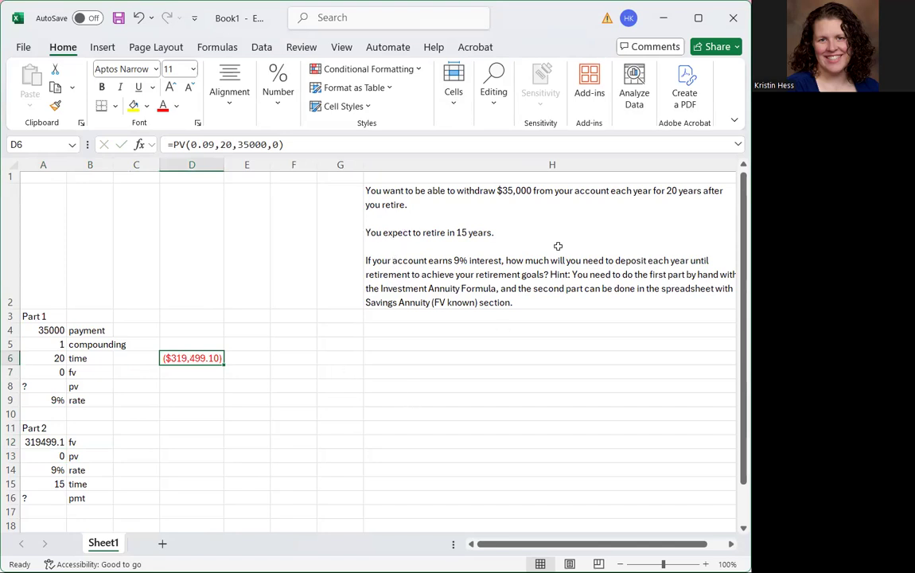
left_click(36, 444)
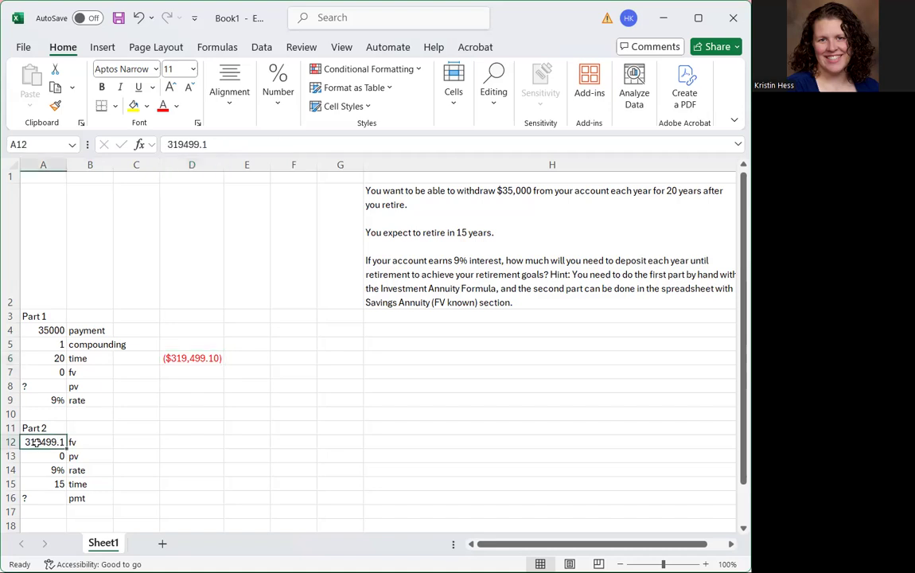
left_click(49, 485)
left_click(54, 471)
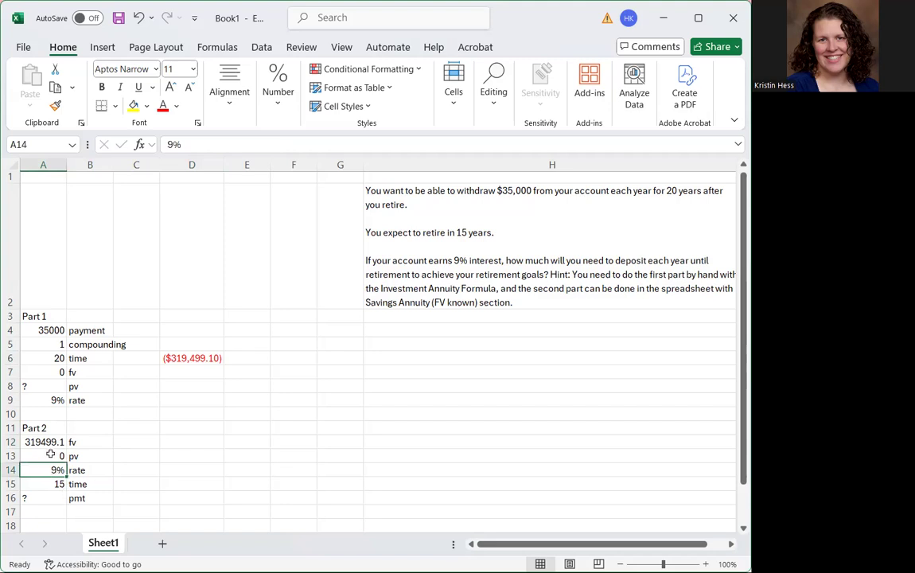
left_click(51, 454)
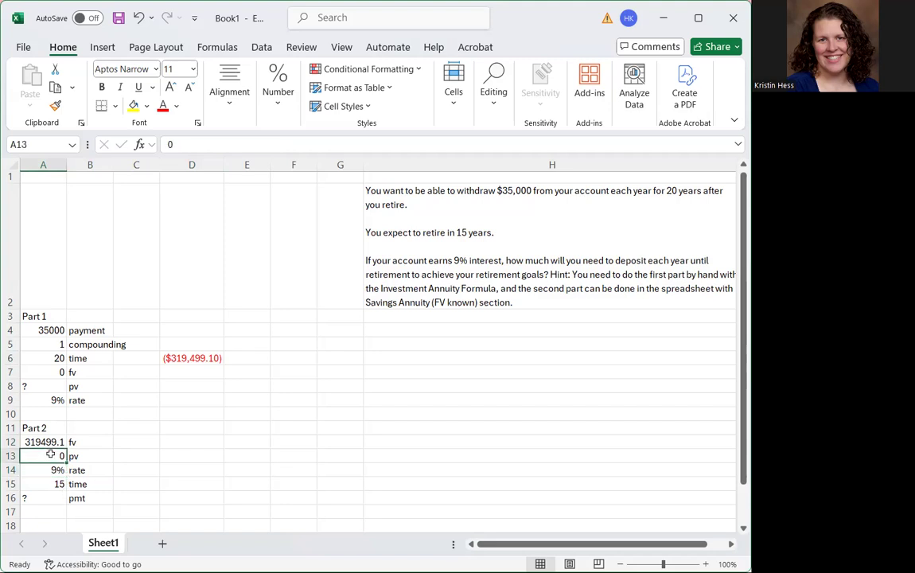
left_click(38, 498)
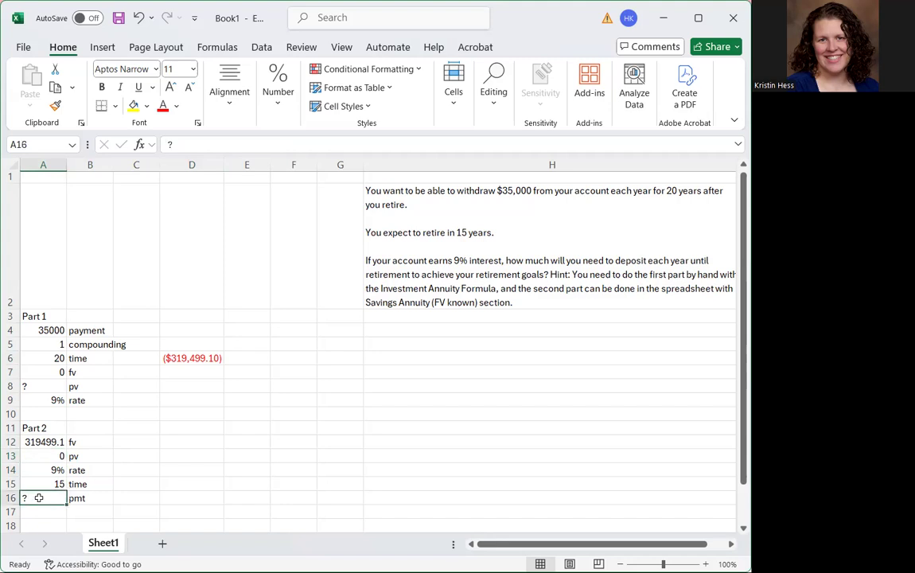
Check the Part 2 inputs for time, rate, pv and fv in A15 up to A12
left_click(50, 484)
left_click(56, 470)
left_click(49, 456)
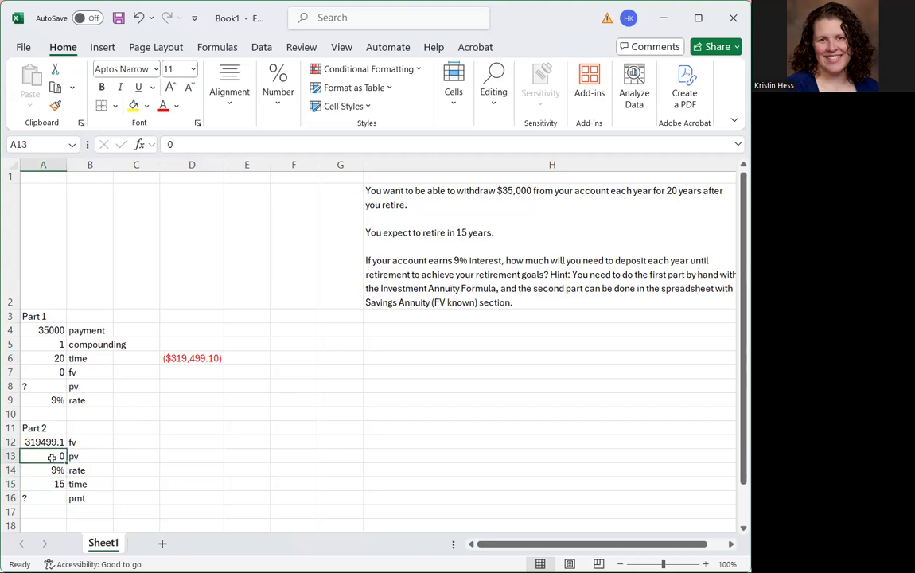
left_click(39, 439)
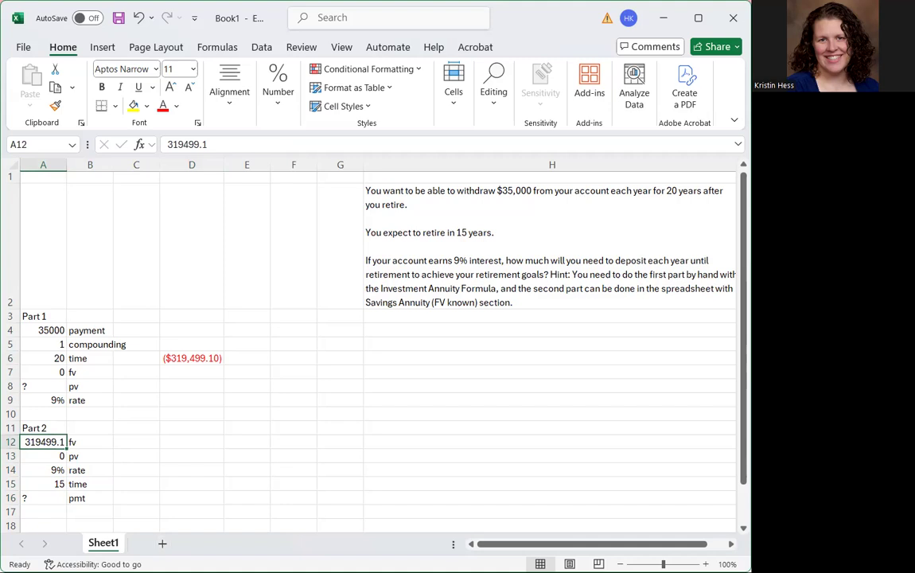
Start a PMT formula in D13 with a rate of 0.09, without dividing it by a compounding number
left_click(191, 456)
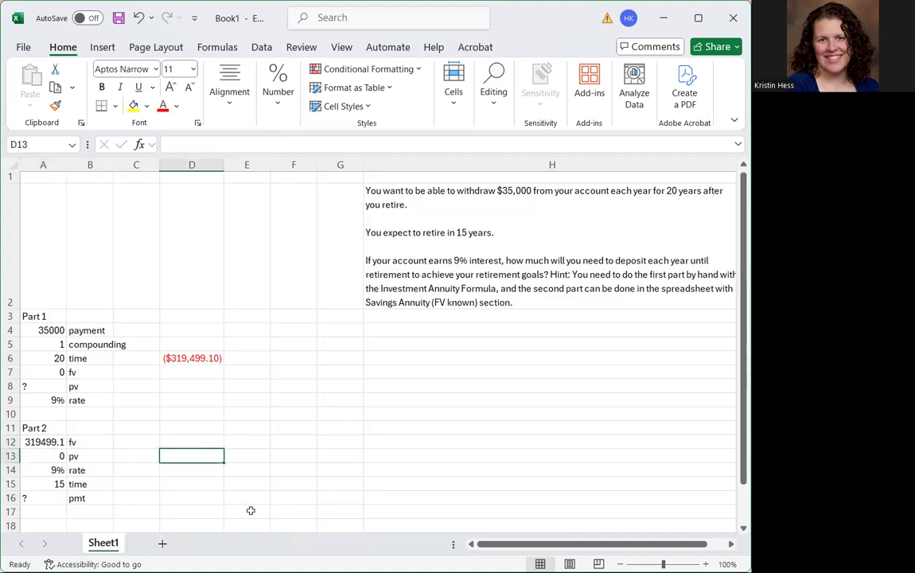
type("=pmt(0")
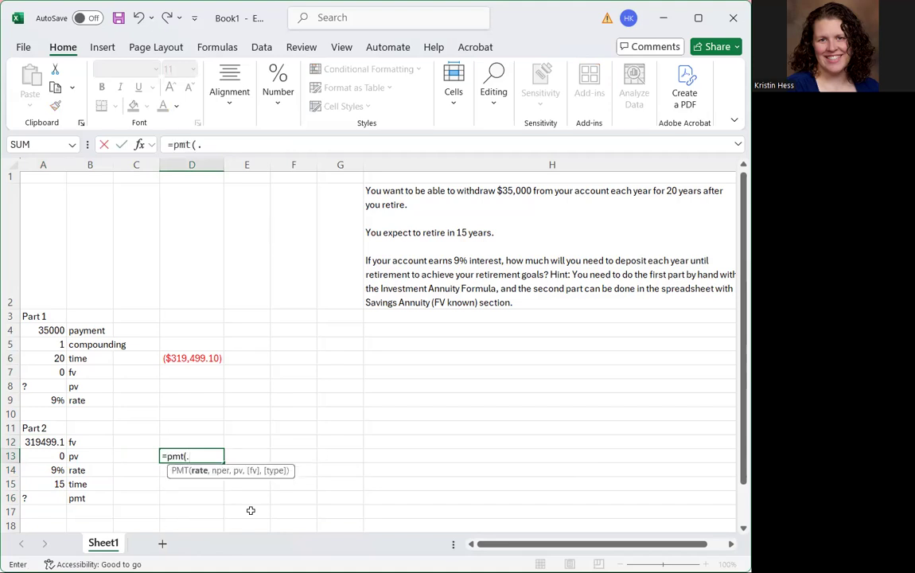
type(".")
key("BackSpace")
type("0.09/1")
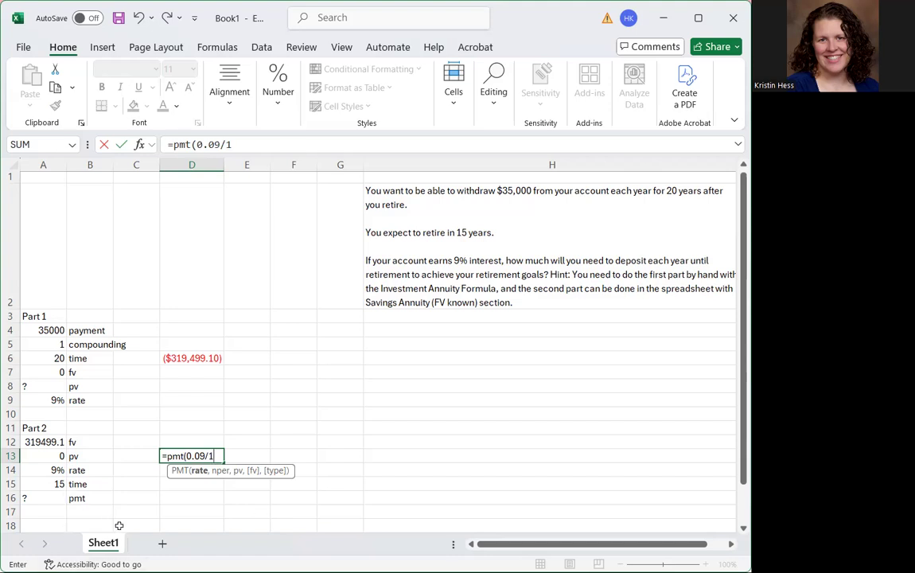
key("BackSpace")
key("BackSpace")
Complete the PMT formula in D13 with 15 periods, a present value of 0 and a future value of 319499.1
type(",15,")
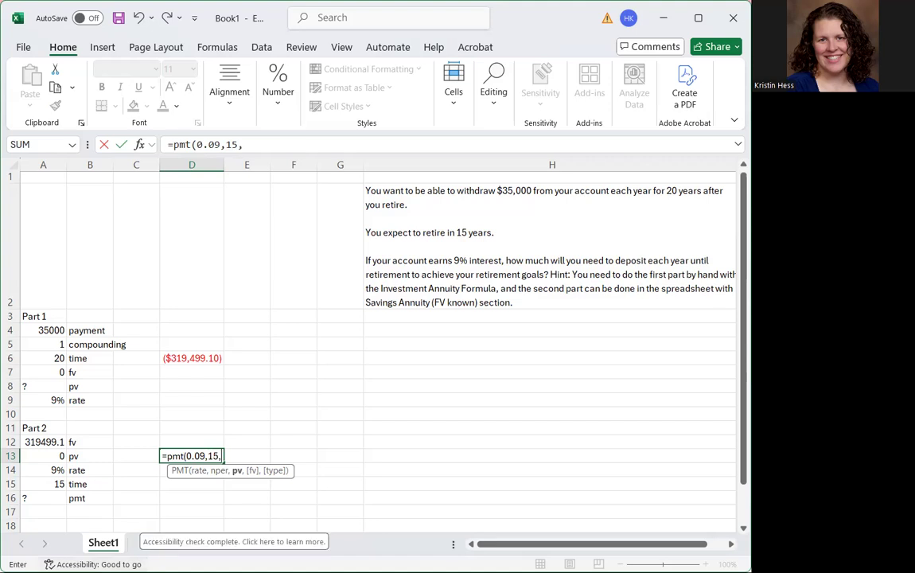
type("0,")
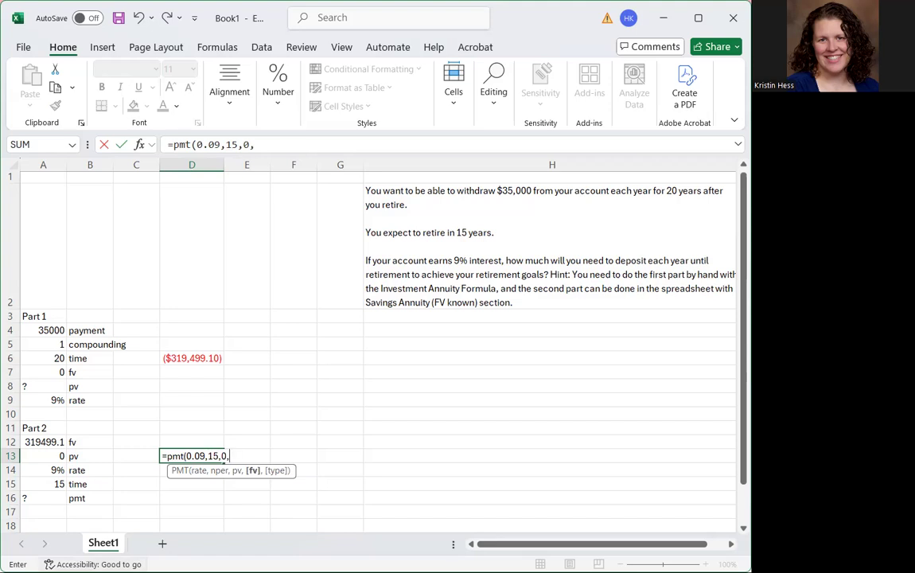
type("319499.1")
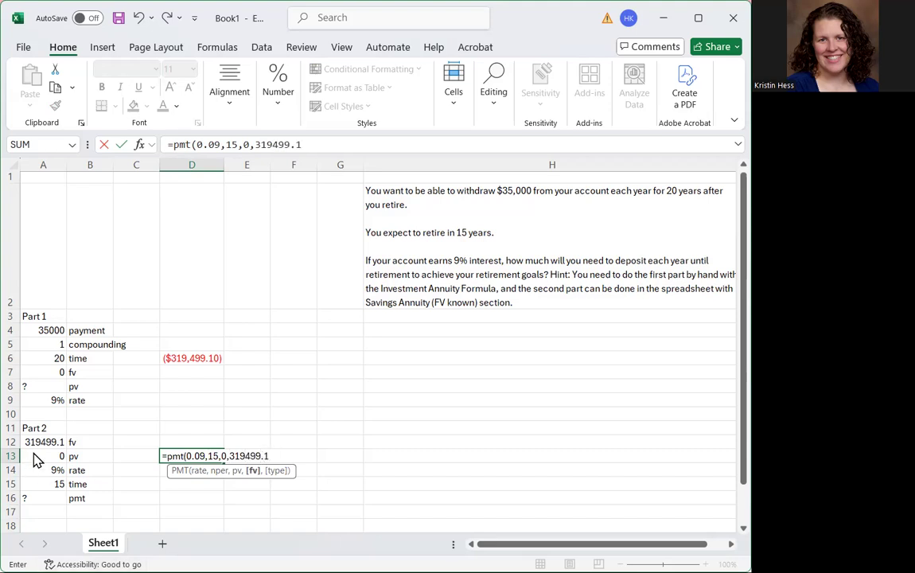
key("Return")
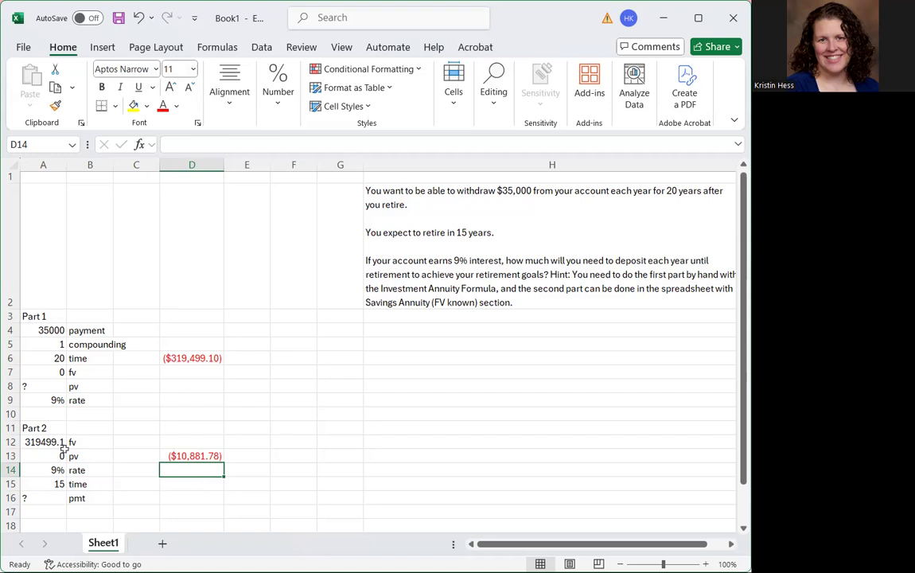
left_click(40, 442)
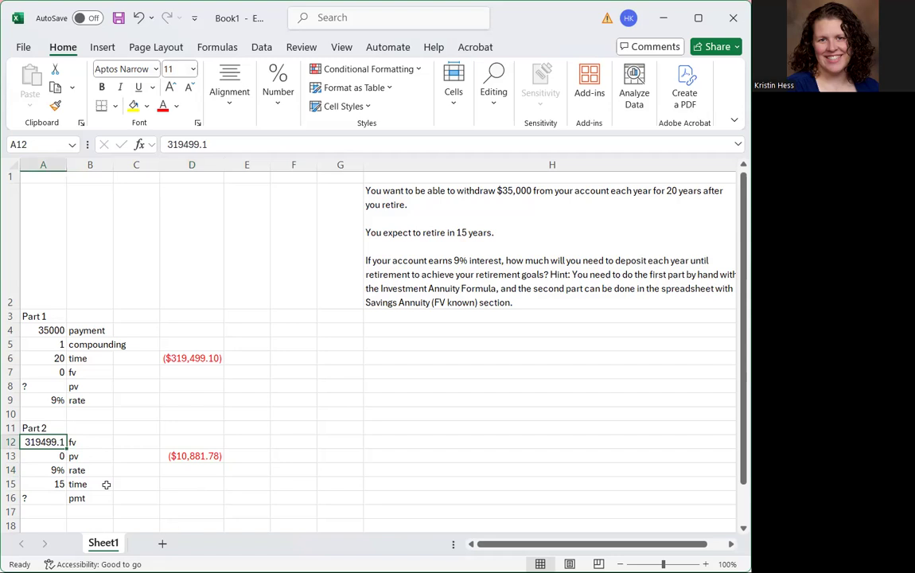